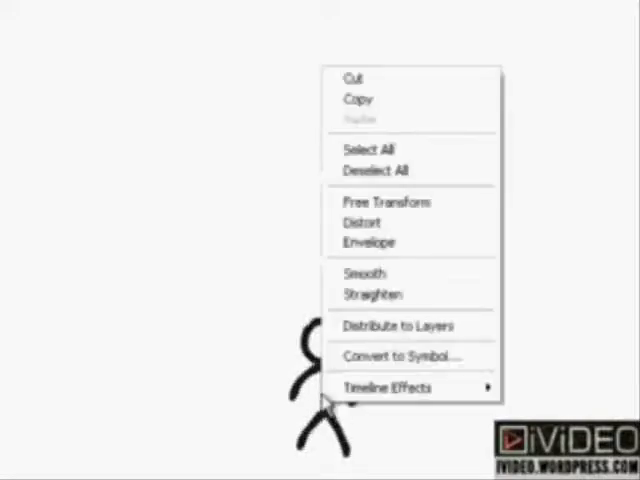
- Convert the stick figure into a movie-clip symbol named 'The Chosen One'
left_click(363, 357)
type("The Chosen One")
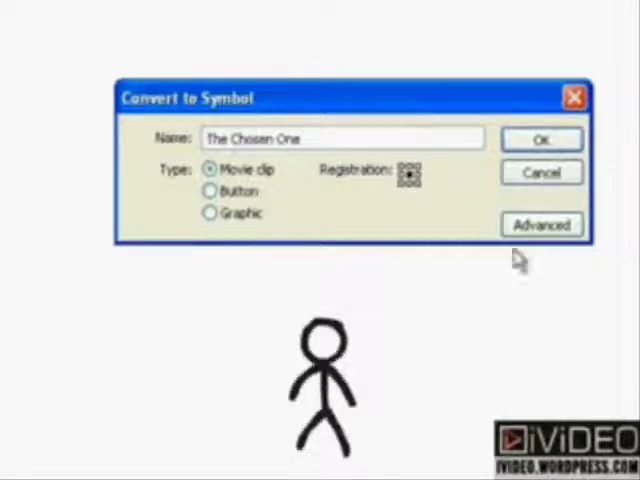
left_click(538, 140)
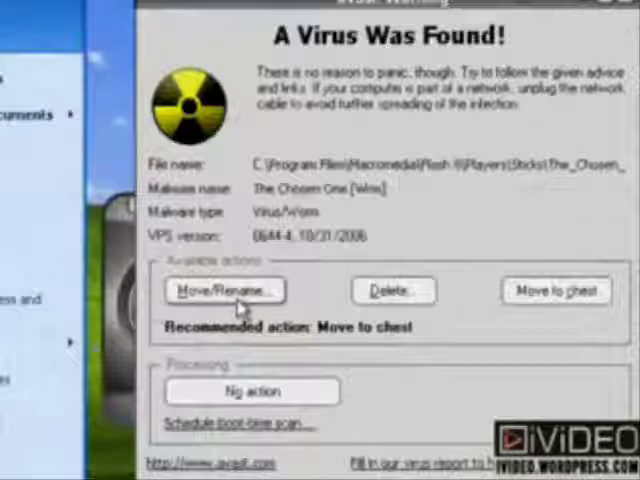
- Move the detected 'The Chosen One' virus to the chest, closing the avast! warning
left_click(560, 292)
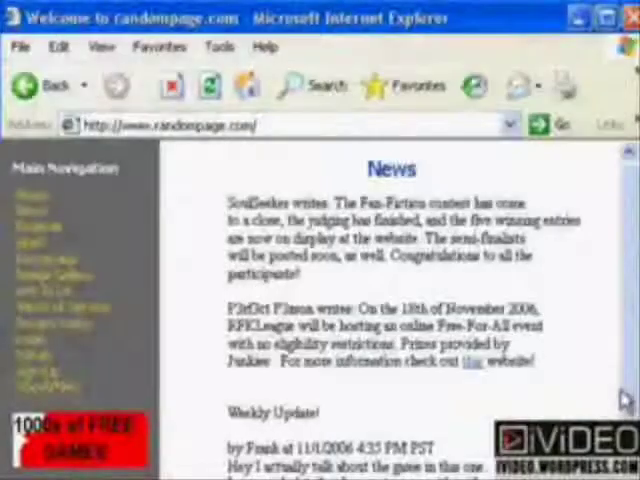
- Open the Internet Explorer Tools menu to find the Pop-up Blocker options
left_click(218, 47)
mouse_move(258, 94)
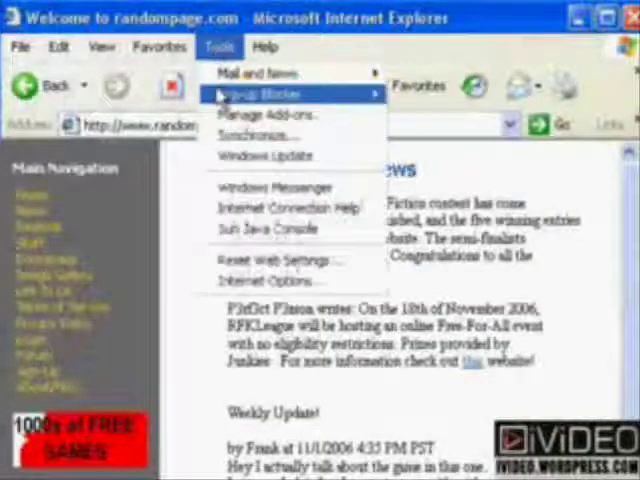